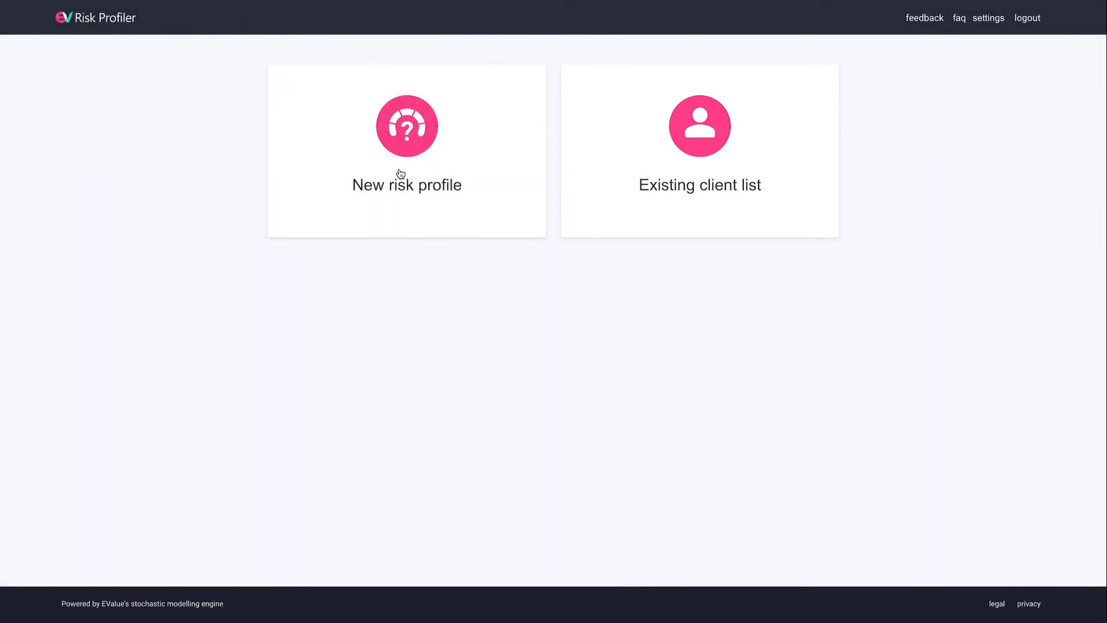
- Start a new risk profile, let the client consider each question, and answer question 1 of the income risk questionnaire with Very adventurous
click(401, 173)
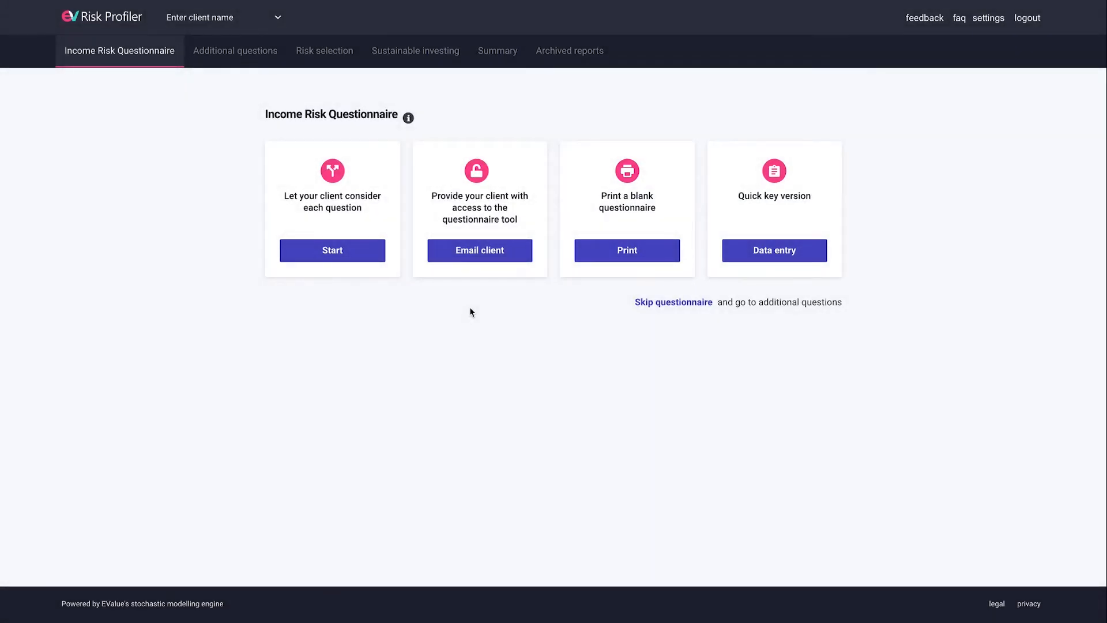
click(348, 255)
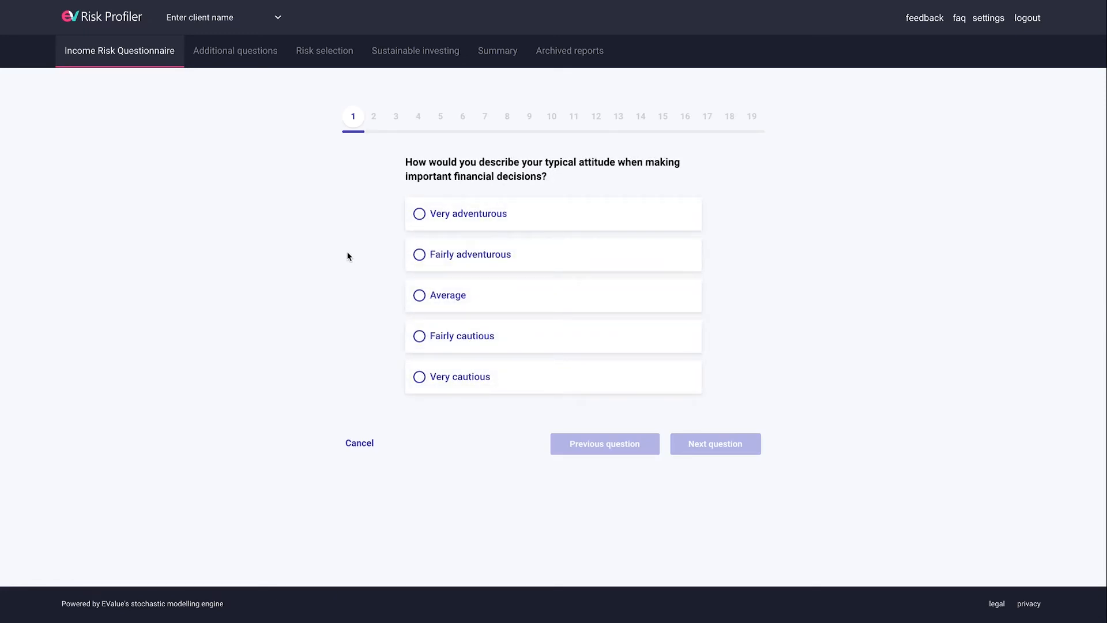
click(425, 222)
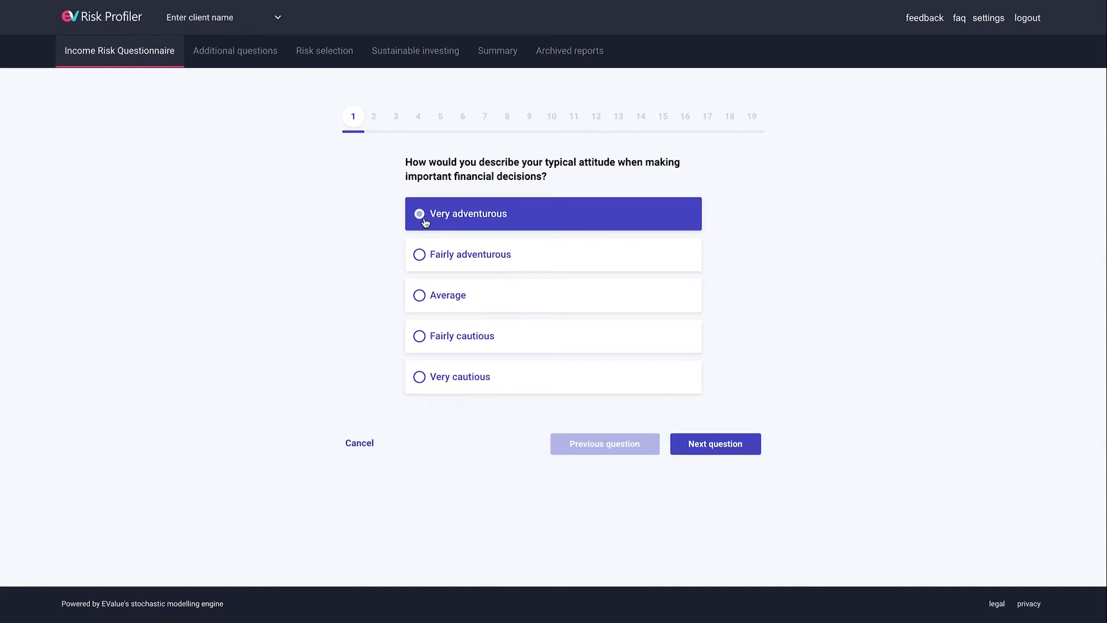
click(707, 449)
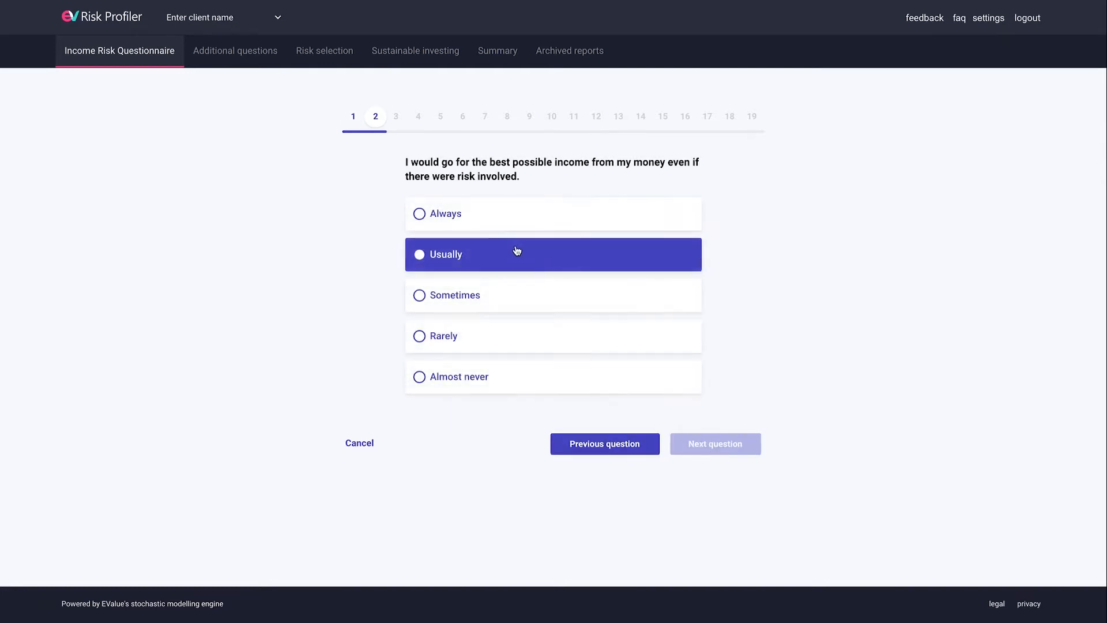
- Answer question 2 with Usually, question 3 with I tend to agree with this statement, and question 4 with I'm optimistic about possible benefits
click(514, 251)
click(737, 446)
click(559, 259)
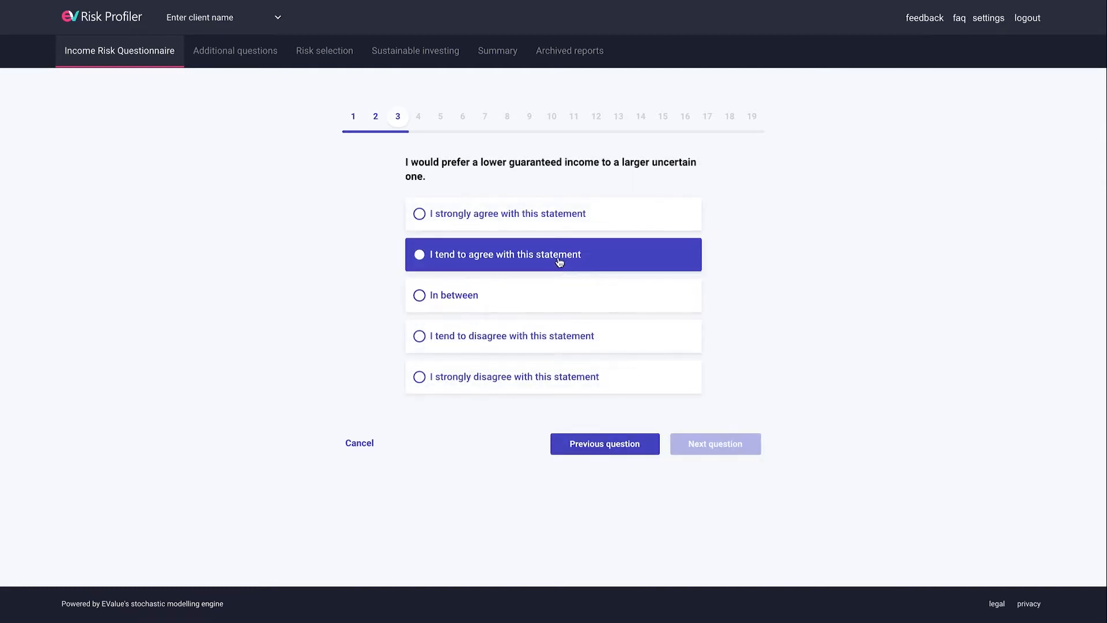
click(747, 446)
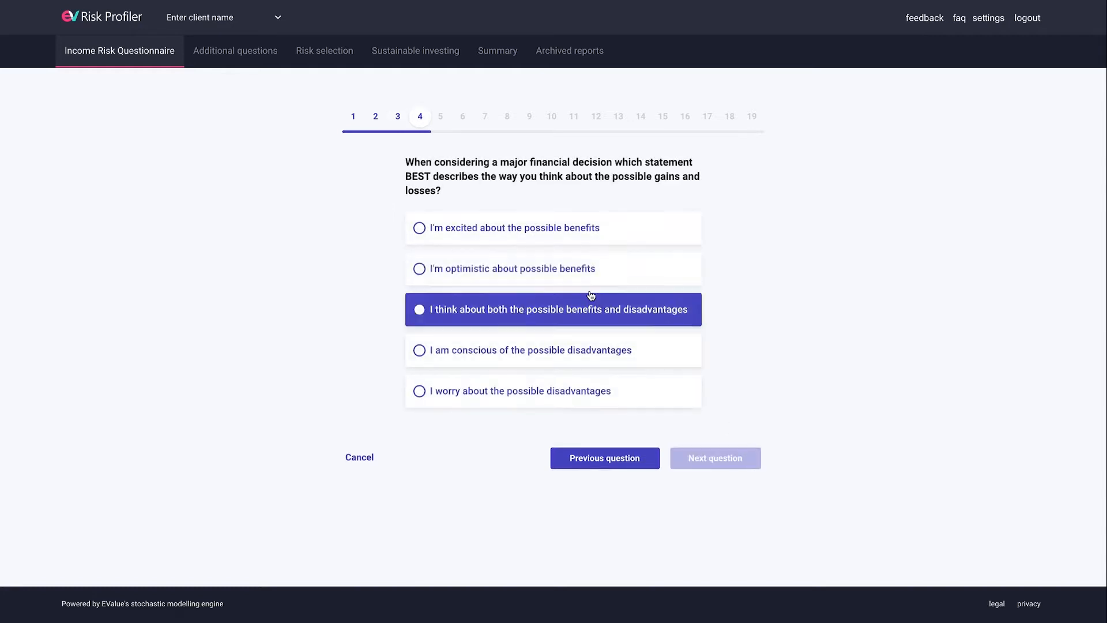
click(537, 279)
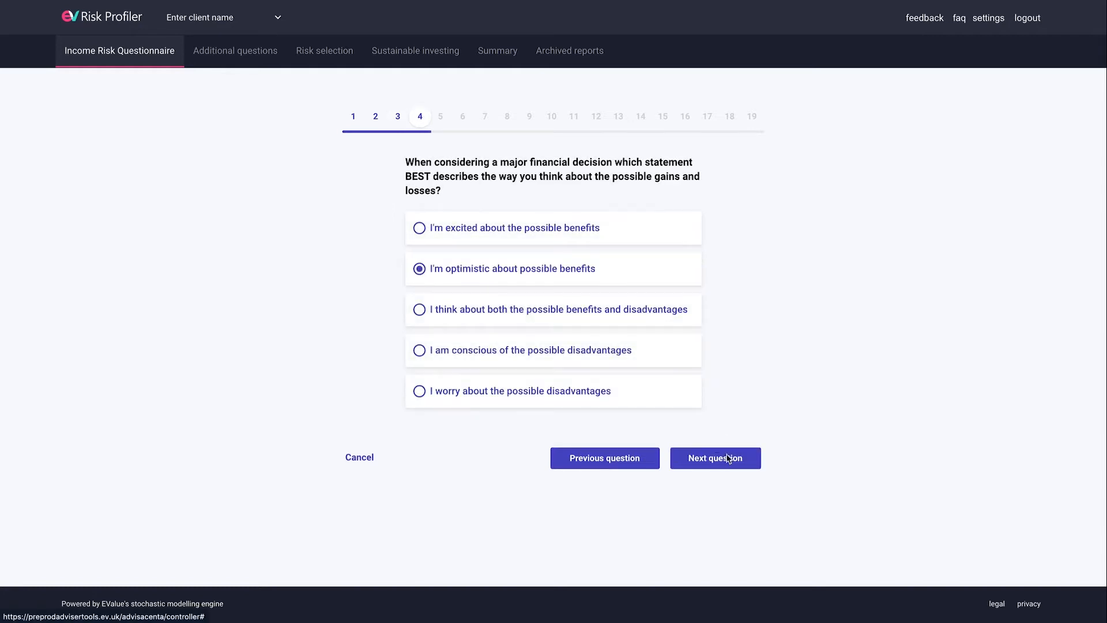
click(727, 459)
- Answer question 5 about rarely taking risks with In between, and complete questions 6 and 7
click(546, 294)
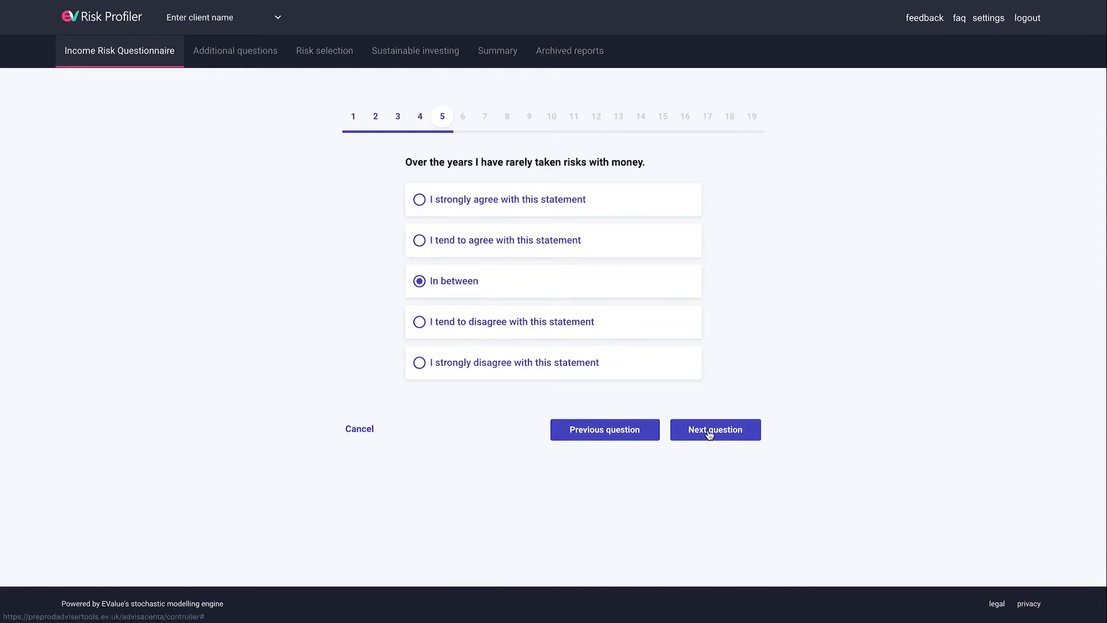
click(704, 432)
click(542, 241)
click(689, 389)
click(495, 258)
click(721, 407)
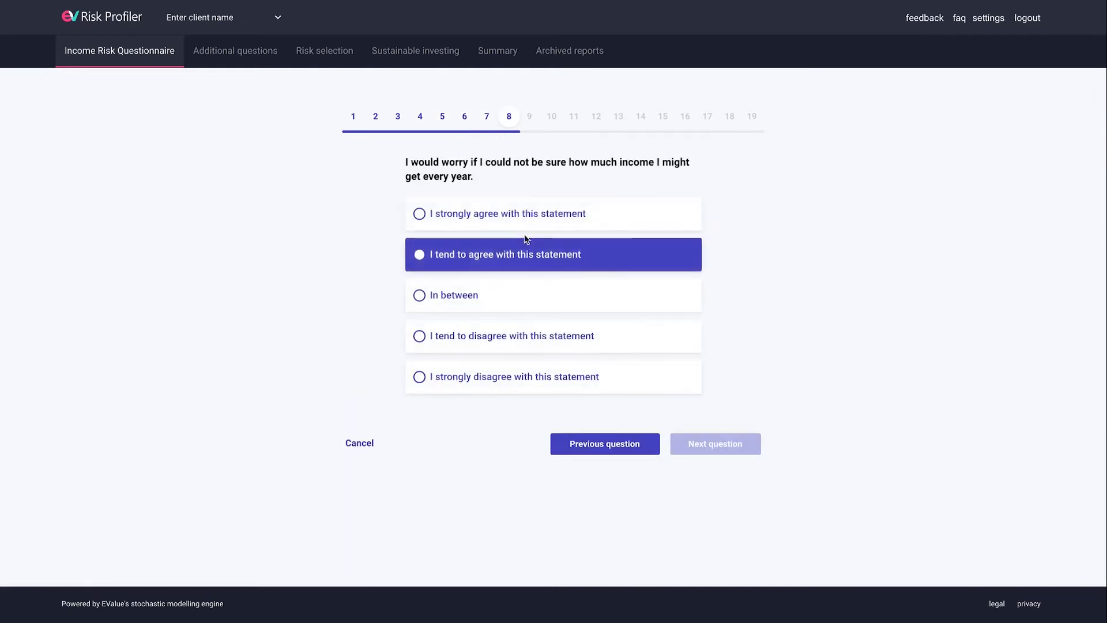
- Answer question 8 with I strongly agree with this statement, question 9 with Quite uneasy, and question 10 with I tend to agree with this statement
click(515, 224)
click(702, 437)
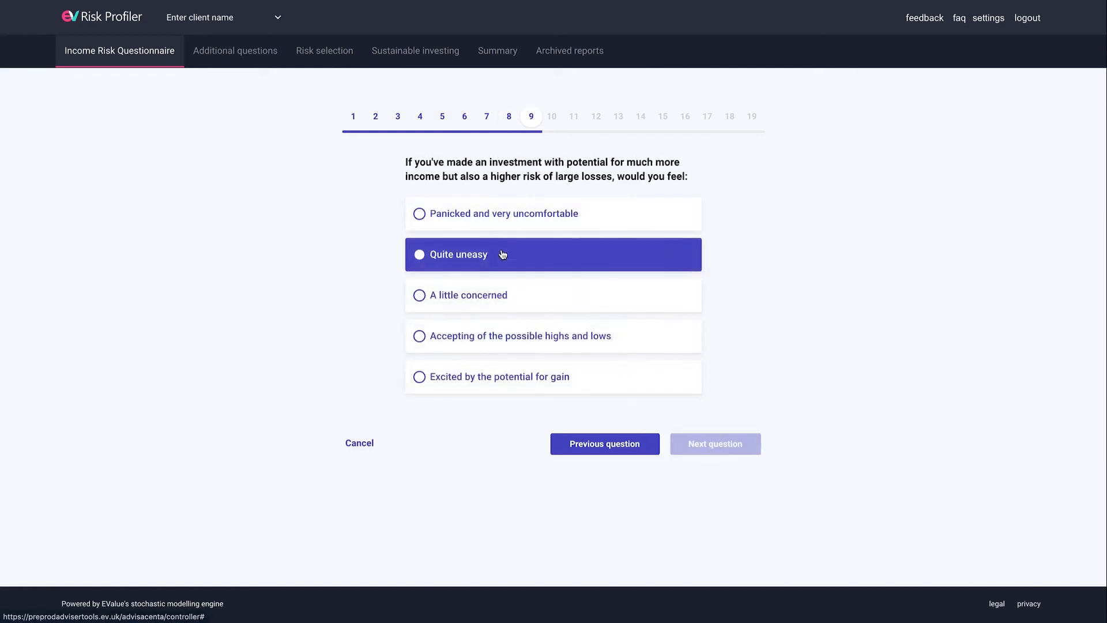
click(502, 258)
click(728, 442)
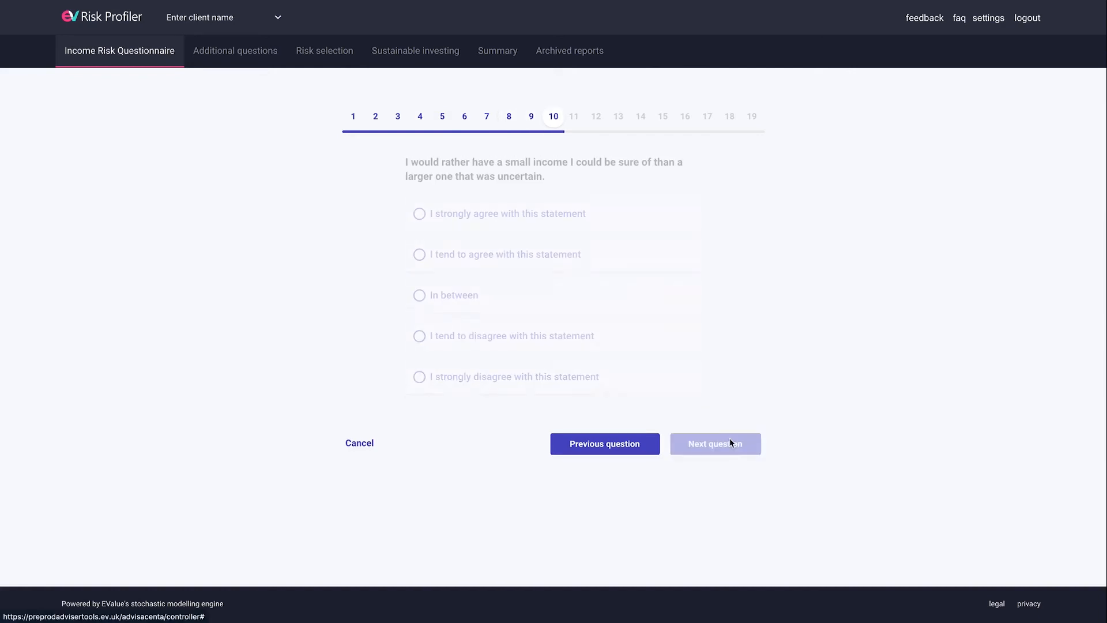
click(540, 259)
click(717, 445)
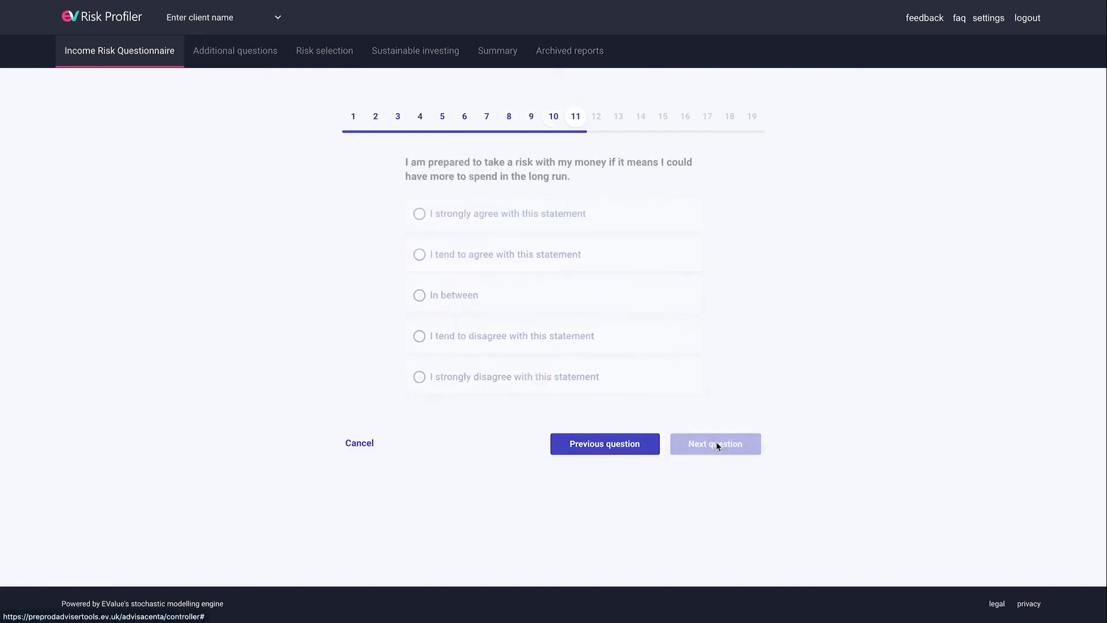
- Answer questions 11 and 12 with I tend to agree with this statement
click(623, 263)
click(704, 444)
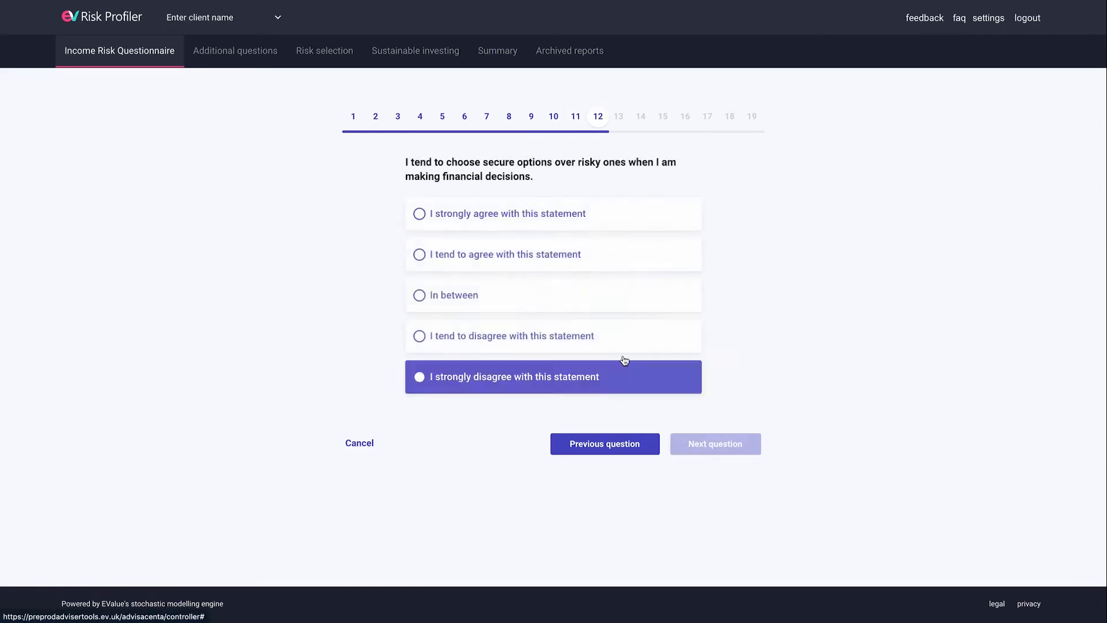
click(508, 257)
click(693, 444)
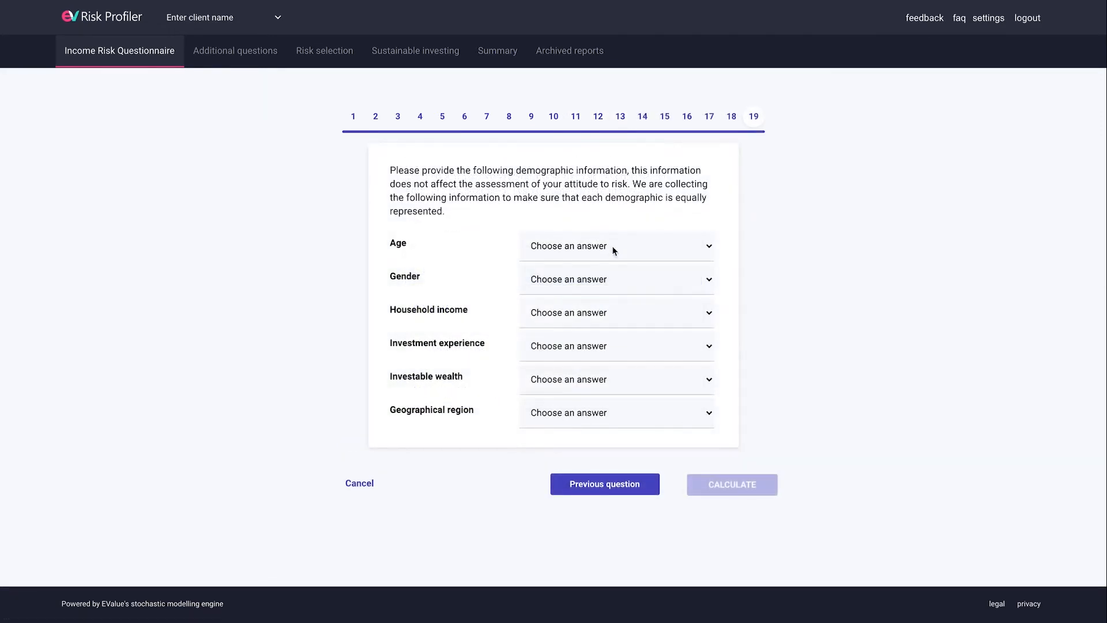
- In the demographic information, set age to 40 - 49, gender to Male, and household income to £60,000 - £100,000
click(614, 250)
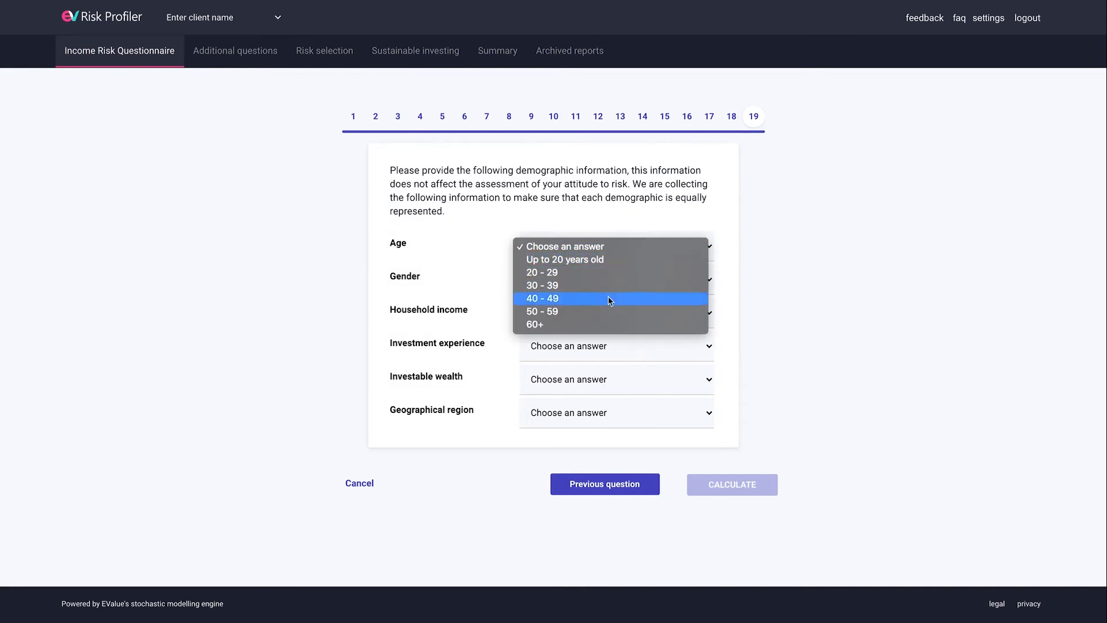
click(608, 297)
click(609, 288)
click(609, 292)
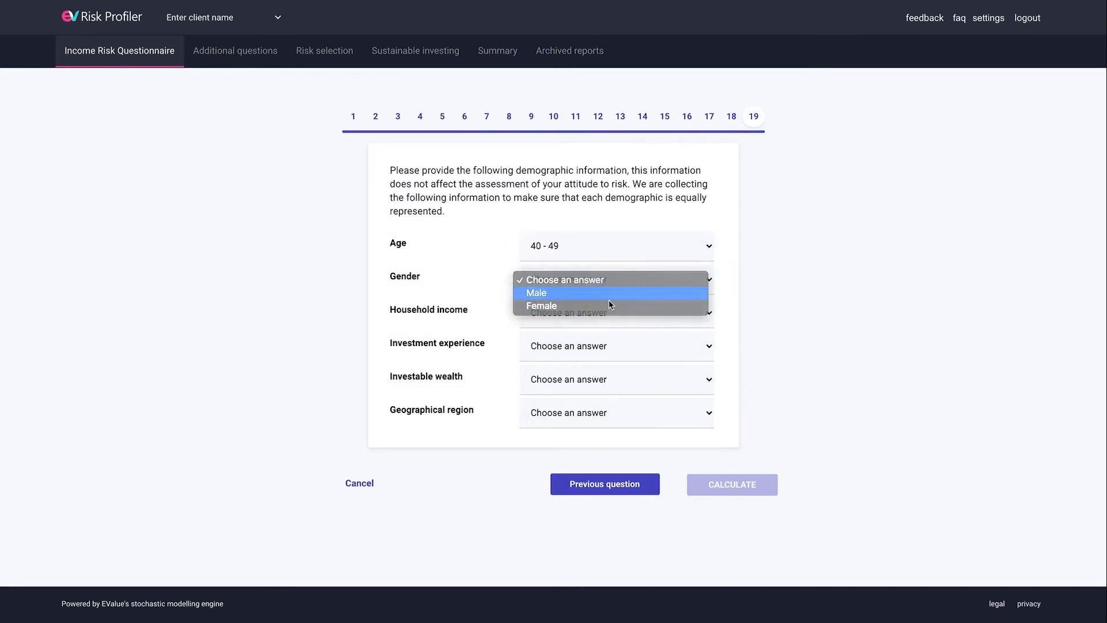
click(607, 310)
click(608, 365)
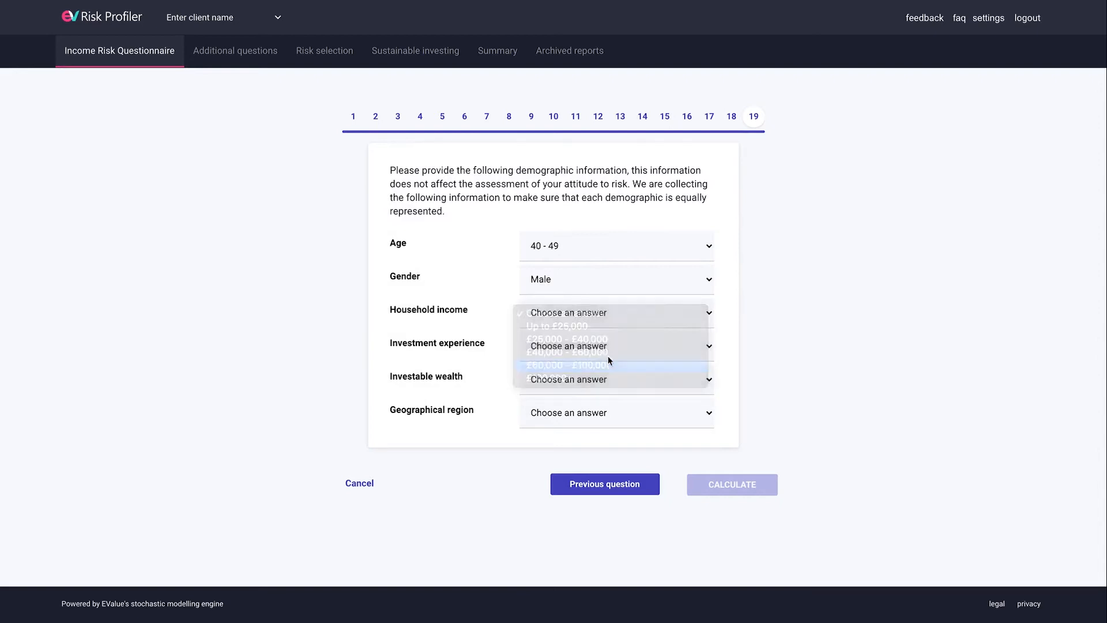
- Set investment experience to Experienced, investable wealth to £50,000 to £100,000 and region to London and South East, and calculate the result
click(606, 354)
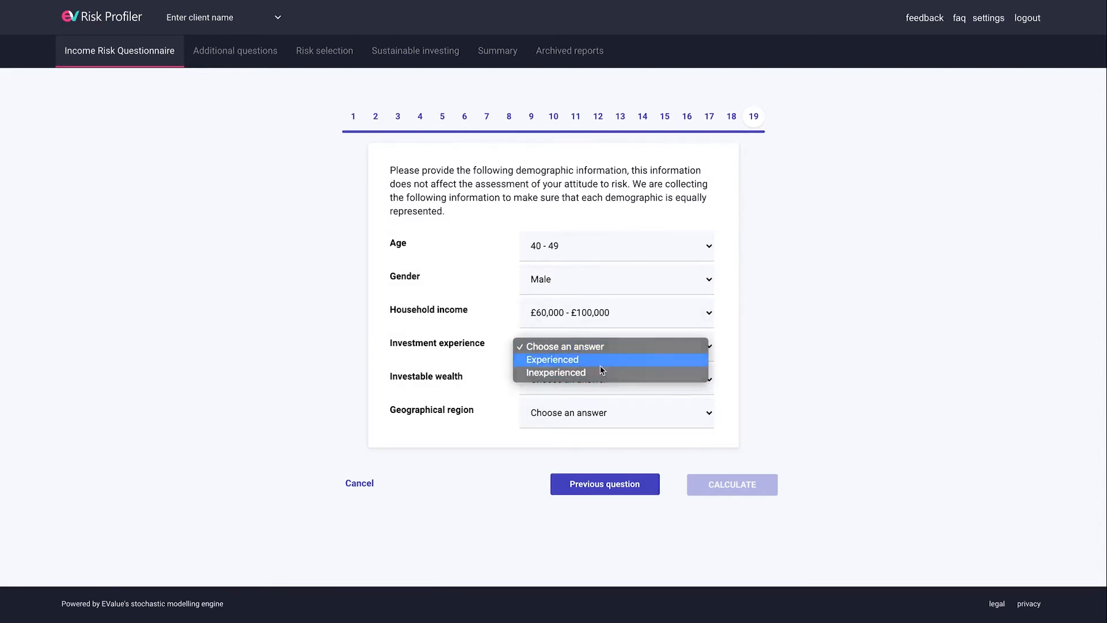
click(602, 360)
click(606, 380)
click(602, 419)
click(598, 413)
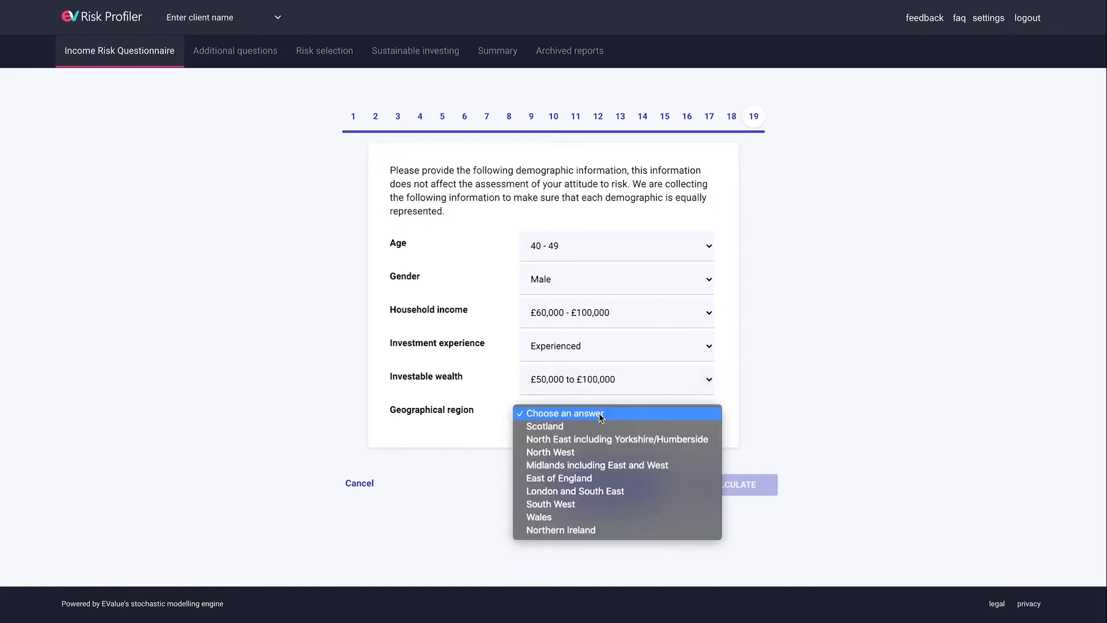
click(611, 492)
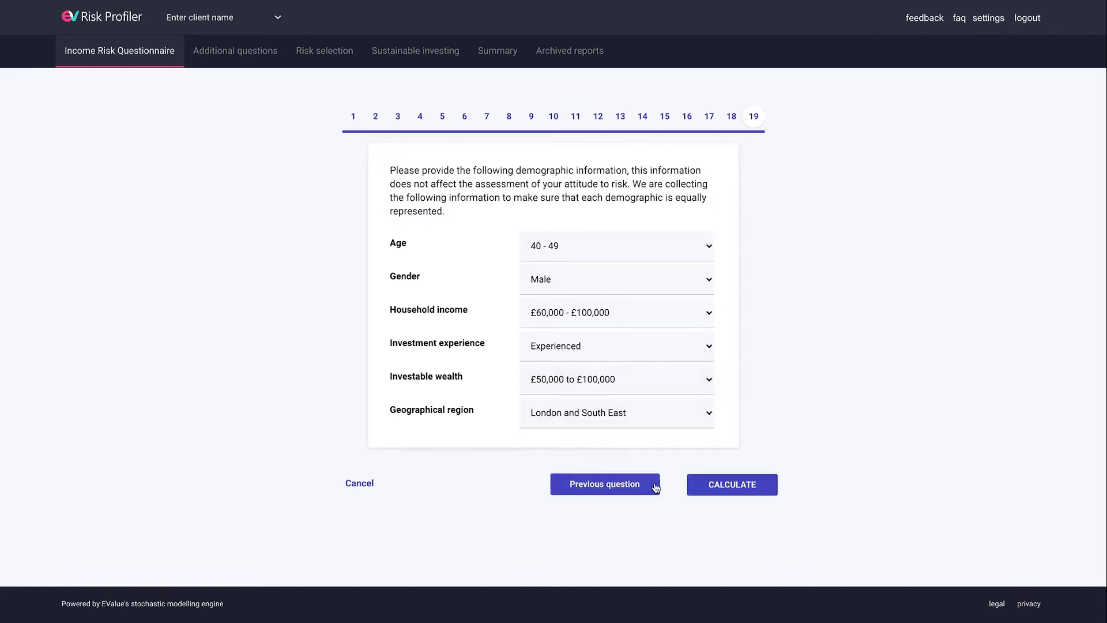
click(720, 489)
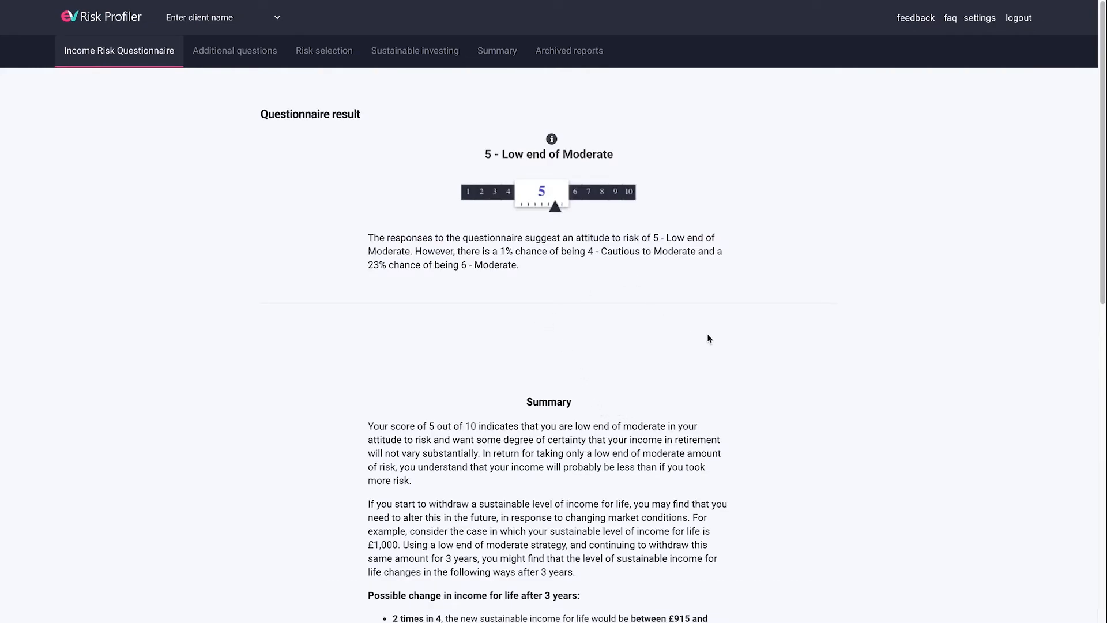
- Review the questionnaire result through to the typical asset allocation and continue to the additional questions
scroll(898, 335, down, 2)
scroll(897, 335, down, 1)
scroll(897, 335, down, 4)
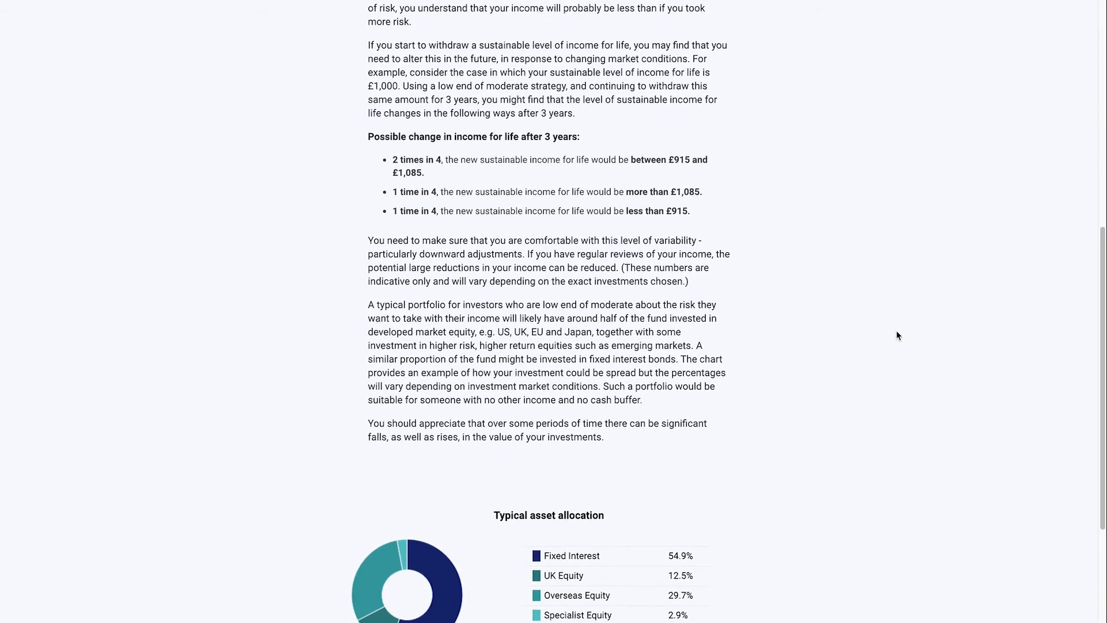
scroll(897, 333, down, 3)
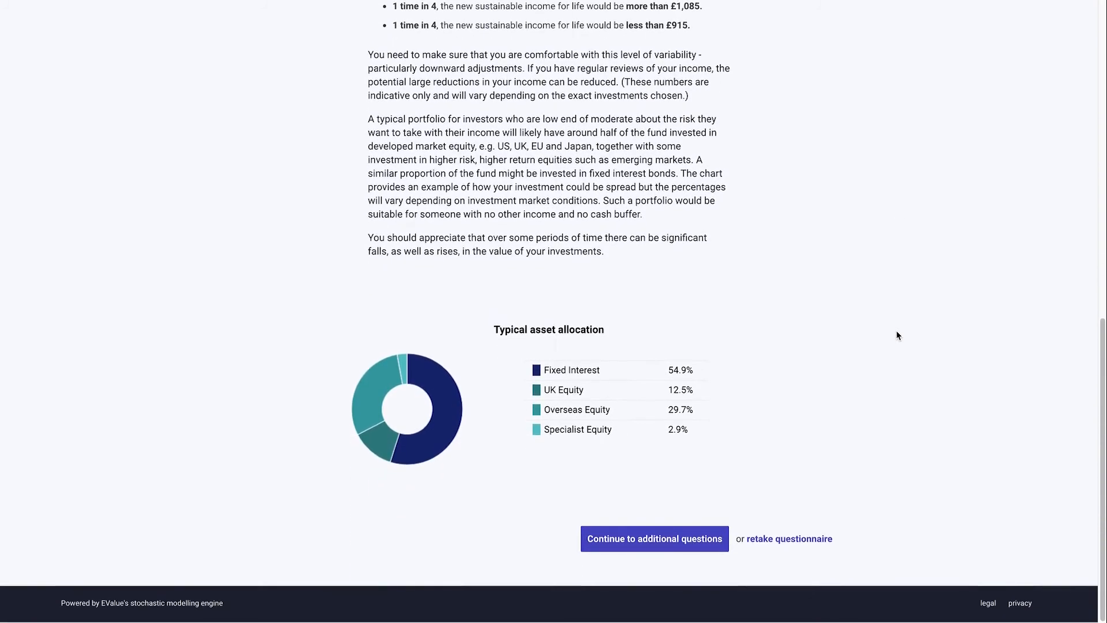
click(681, 548)
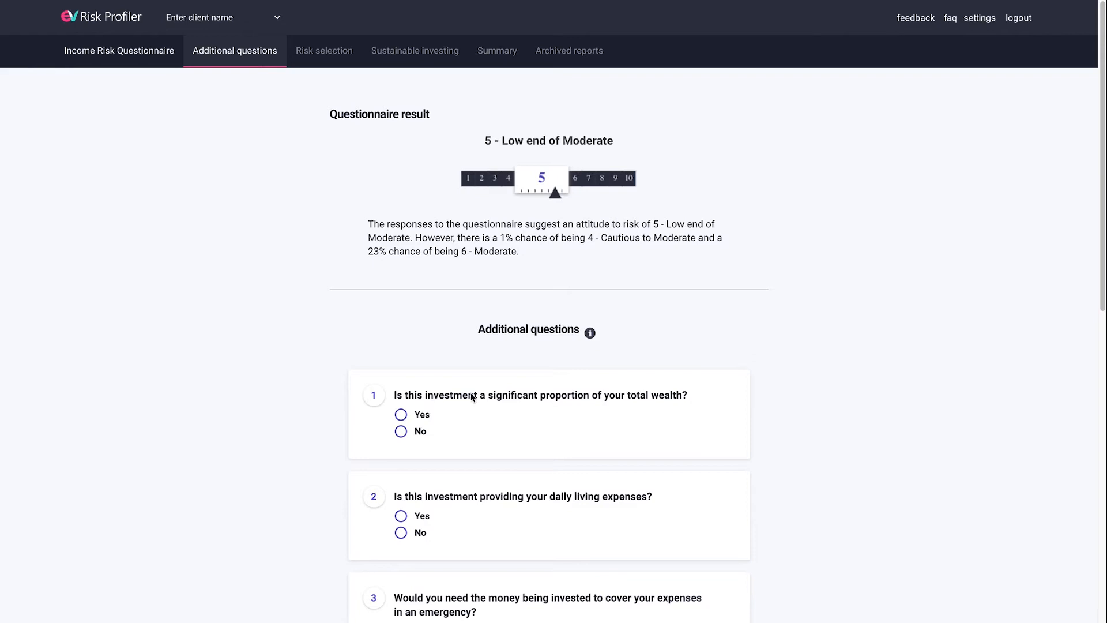
- Answer Yes to the significant proportion of wealth question, and No to the daily living expenses and emergency expenses questions
click(401, 415)
scroll(692, 502, down, 2)
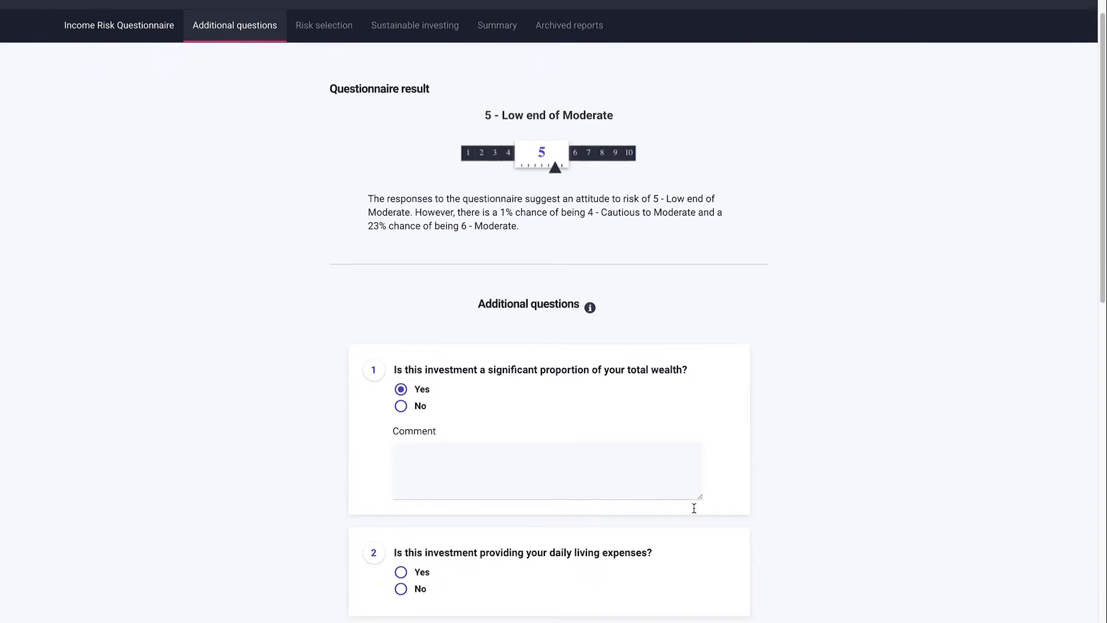
click(401, 516)
scroll(519, 513, down, 3)
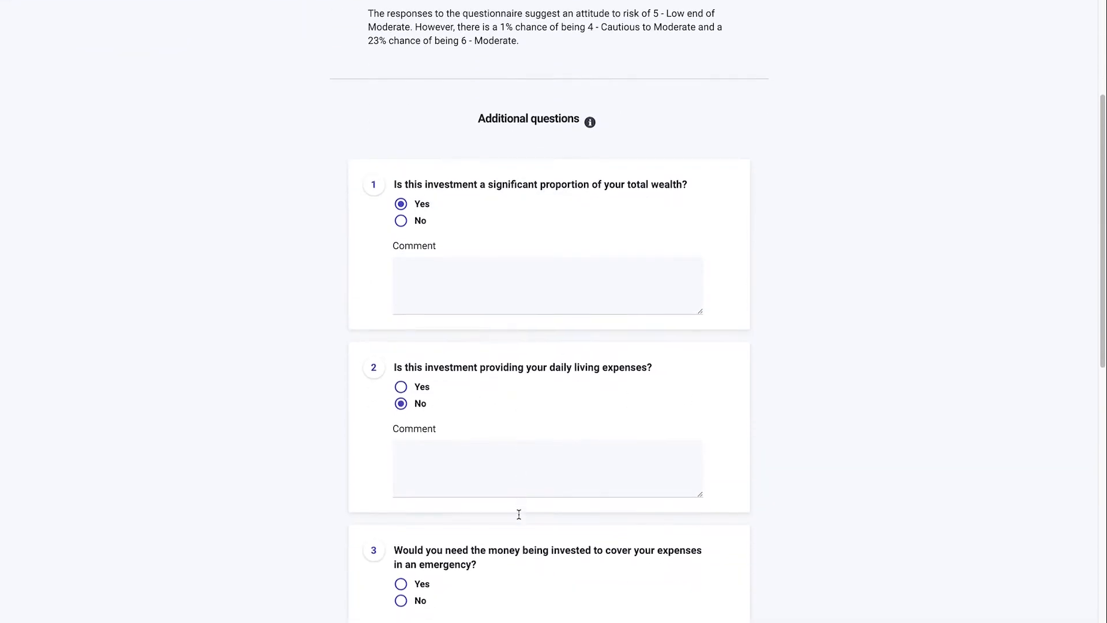
click(402, 540)
- Answer No for financial dependants, Yes for major financial commitments and Yes for investing experience, and continue to risk selection
scroll(404, 539, down, 4)
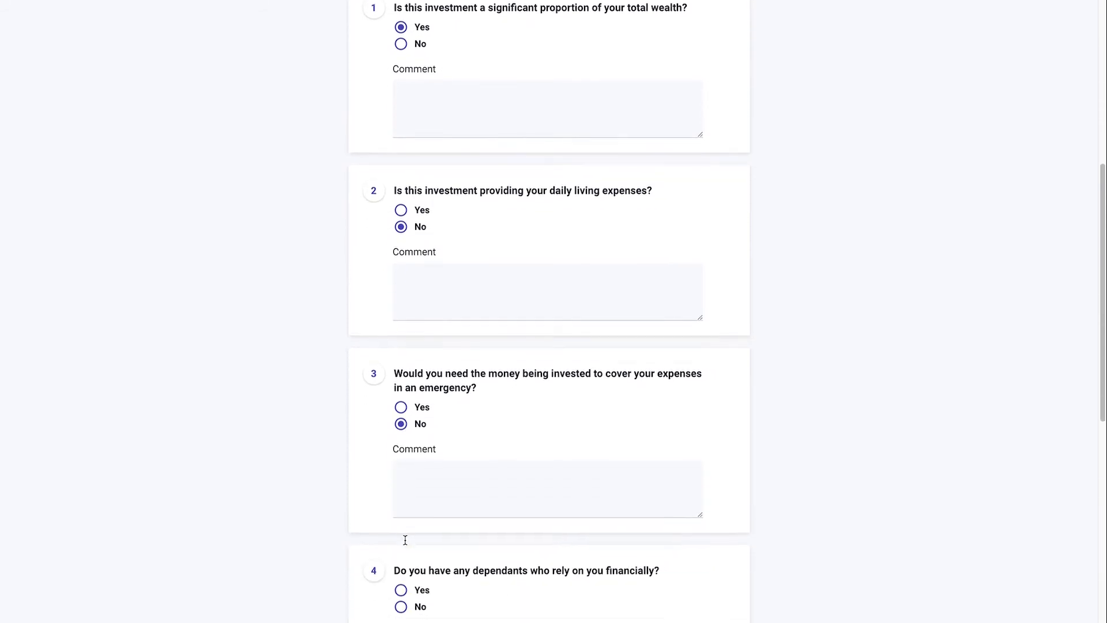
click(402, 523)
scroll(400, 522, down, 4)
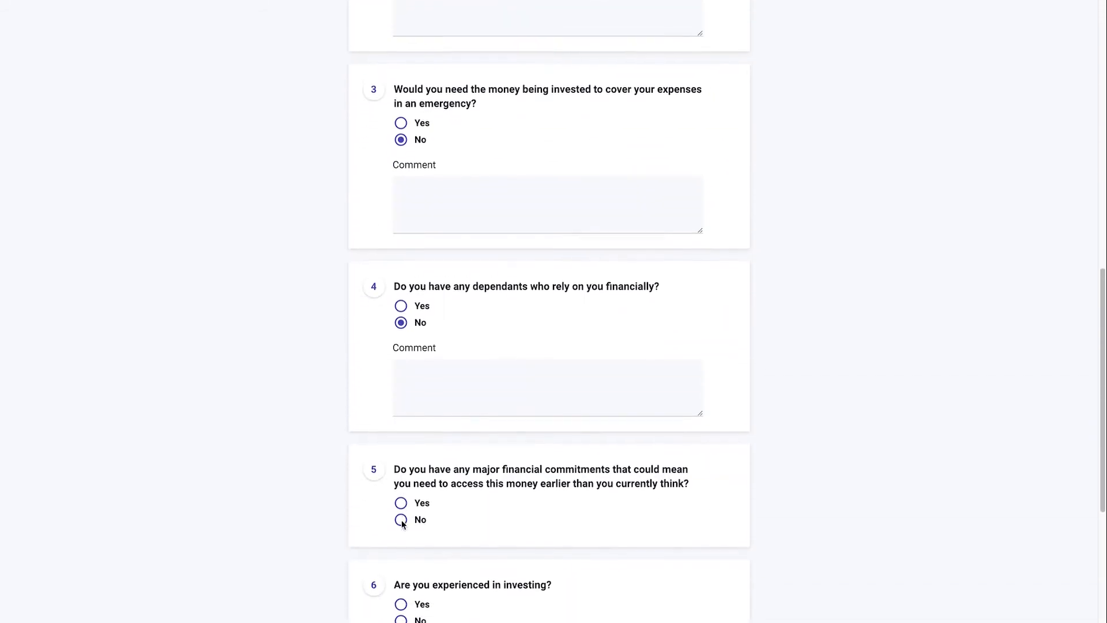
click(402, 501)
scroll(402, 505, down, 4)
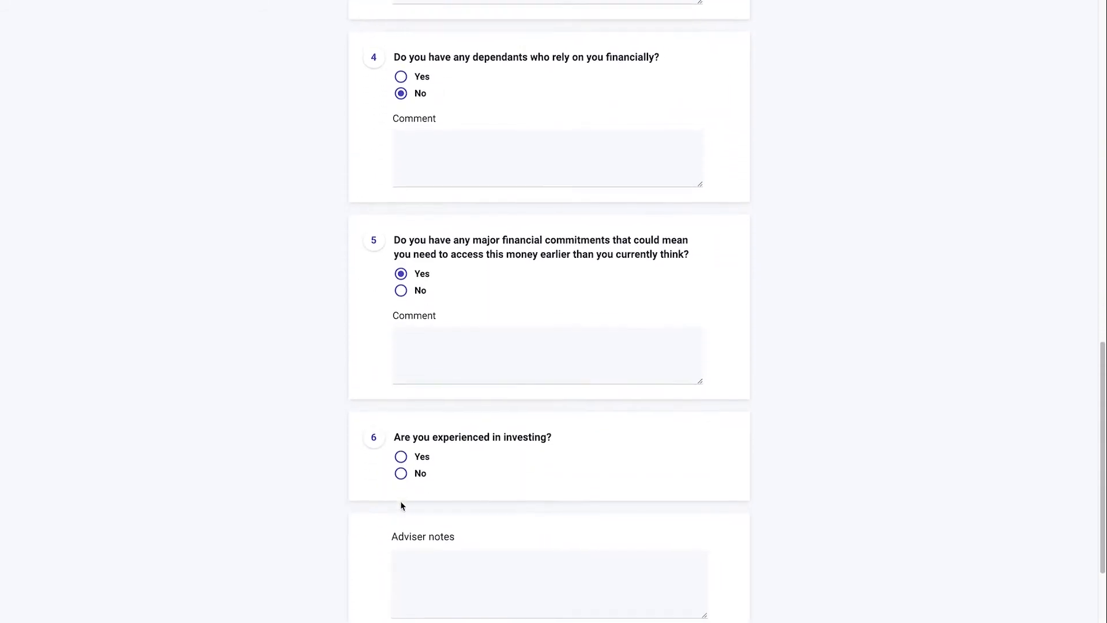
click(400, 451)
scroll(400, 450, down, 4)
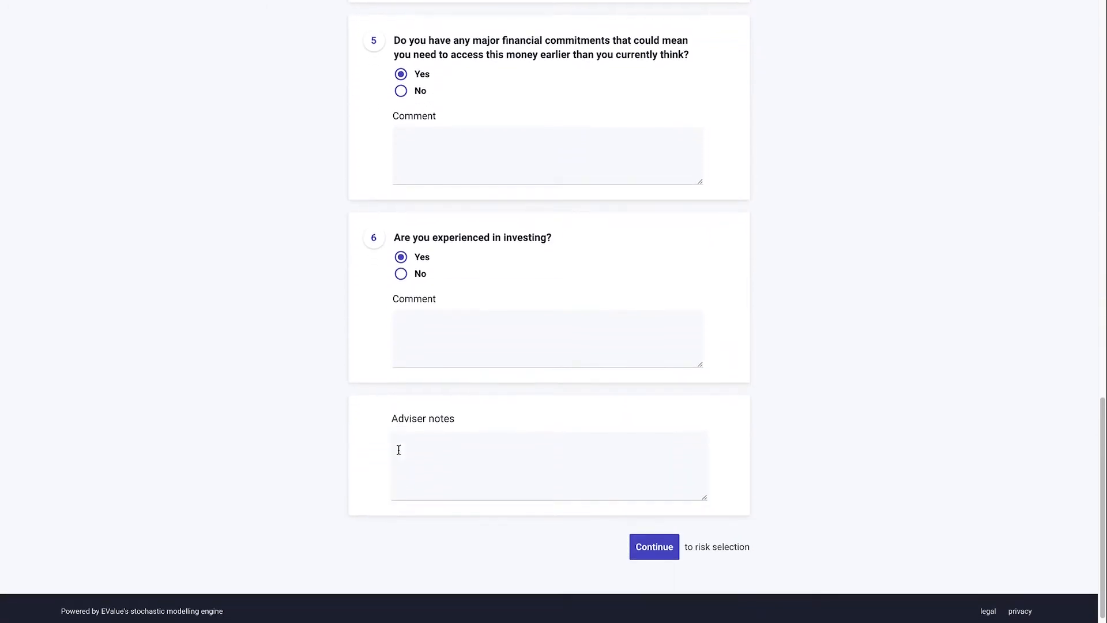
click(654, 539)
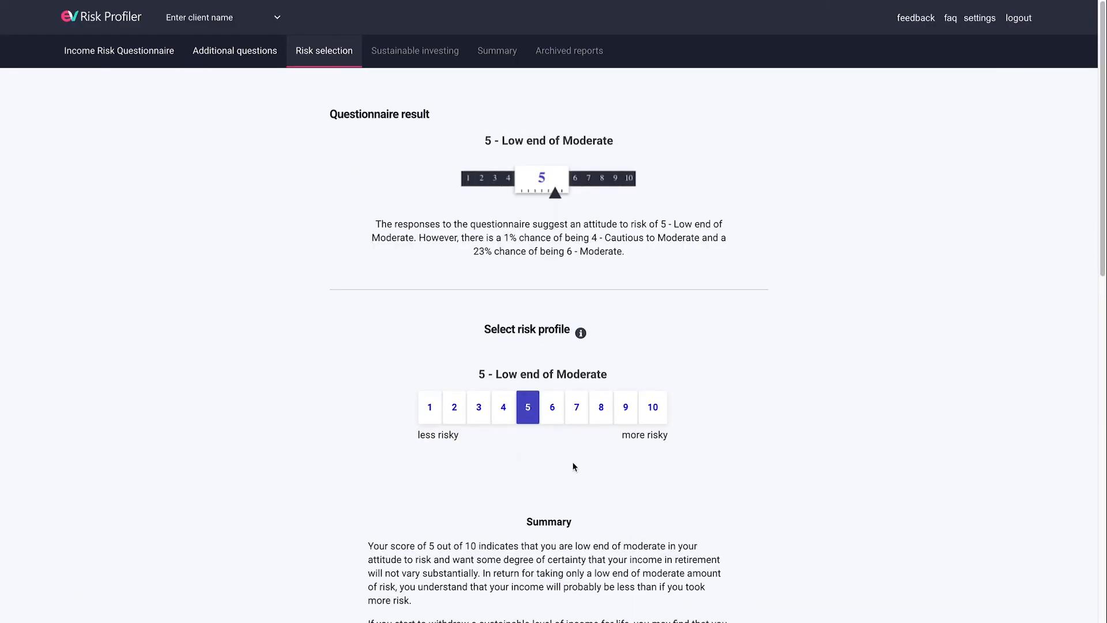
- Set the selected risk profile to 7 and review its summary and possible changes in income
scroll(817, 456, down, 2)
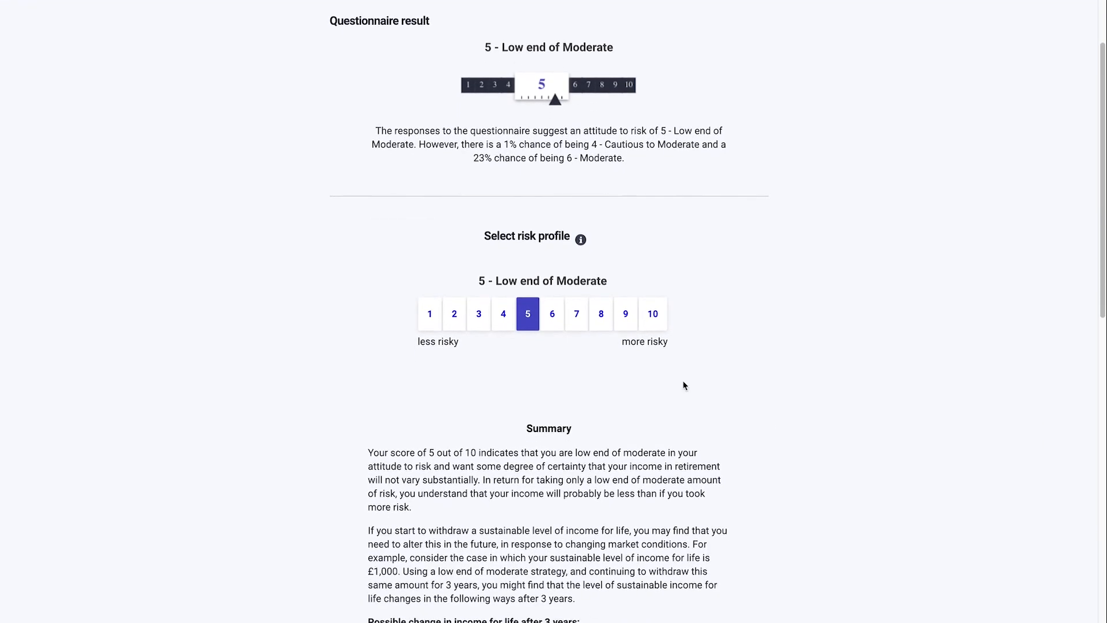
click(577, 318)
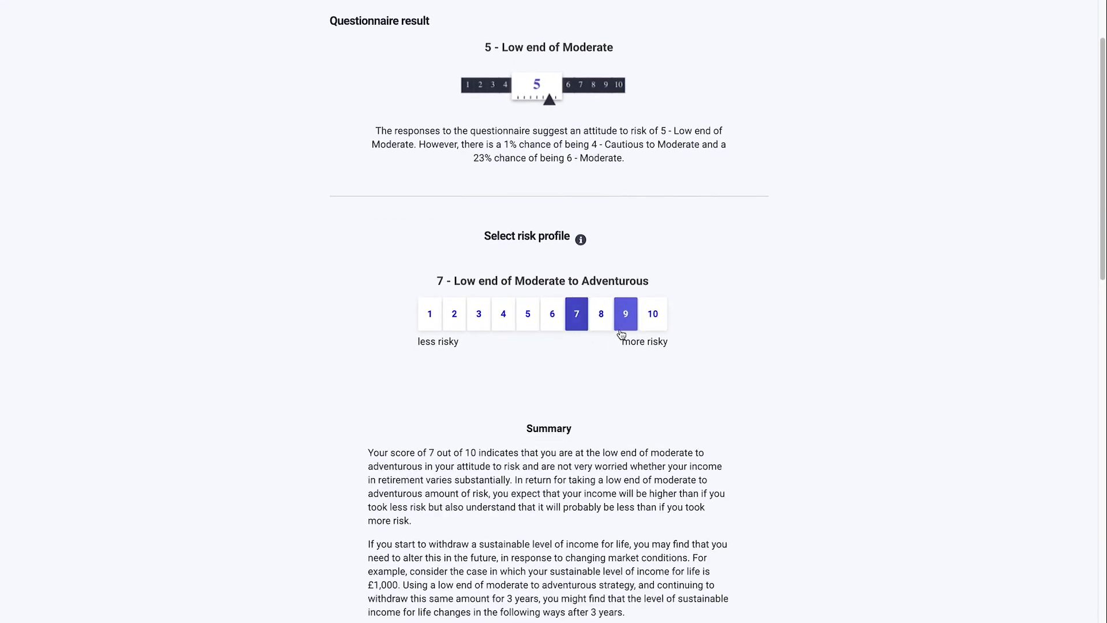
scroll(621, 329, down, 2)
scroll(621, 331, down, 6)
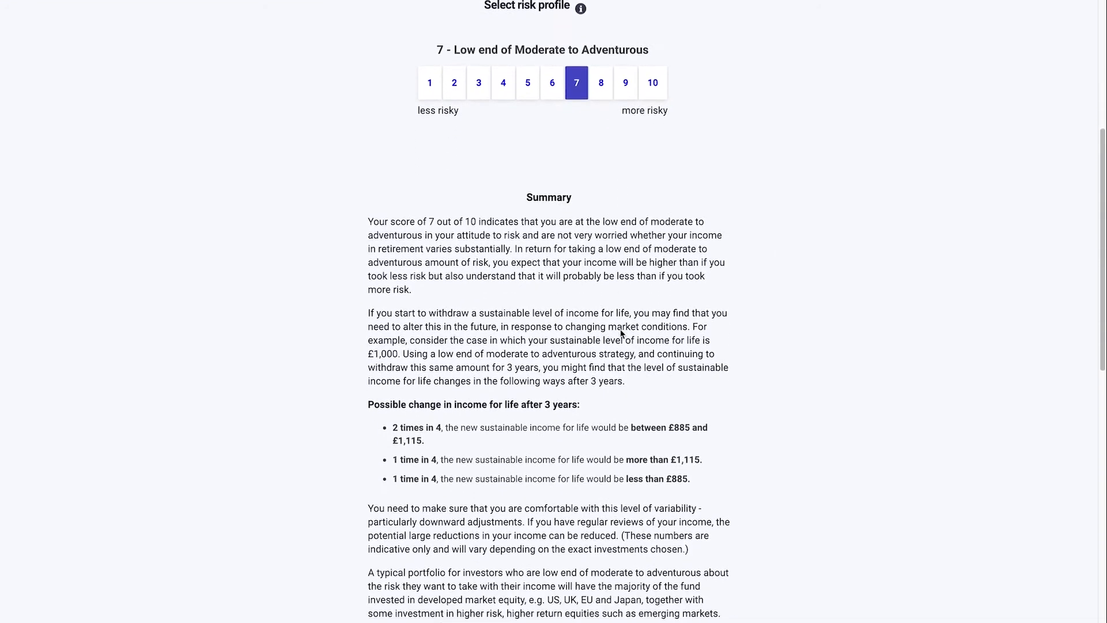
scroll(622, 334, down, 3)
scroll(622, 334, up, 3)
scroll(622, 334, up, 4)
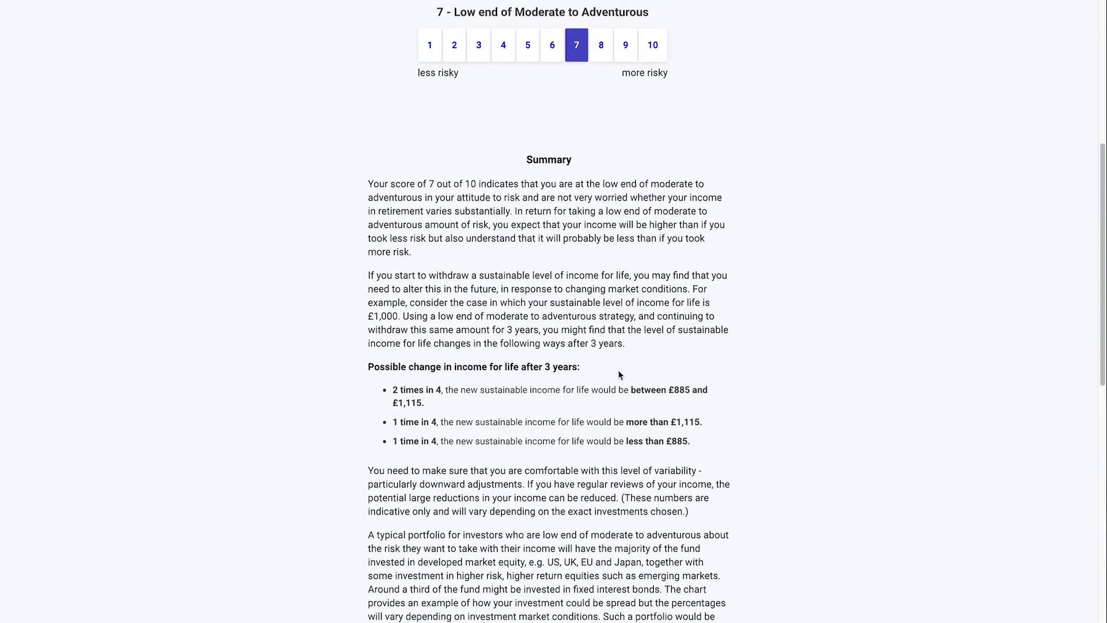
- Change the risk level to 5, review its summary and typical asset allocation, and set it as the selected risk profile
click(528, 124)
scroll(548, 148, down, 6)
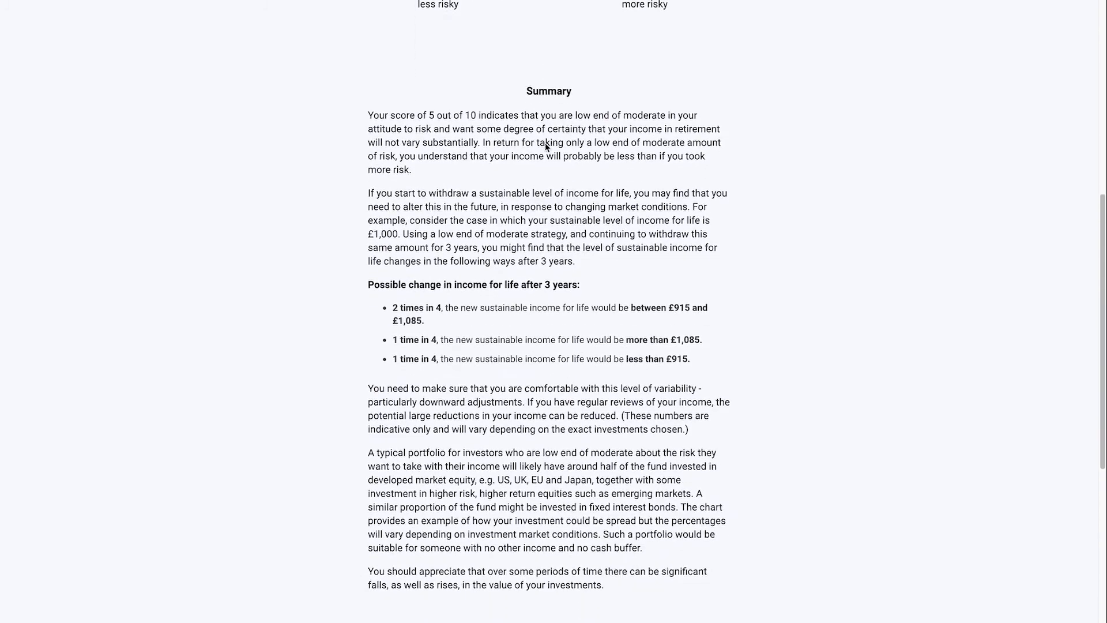
scroll(551, 151, down, 3)
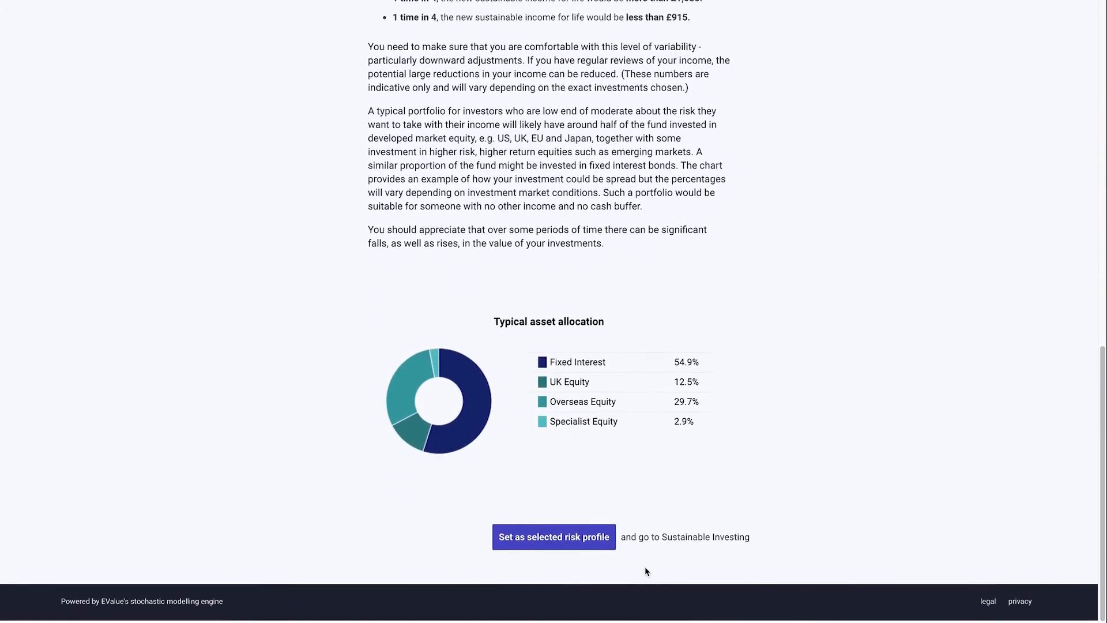
click(530, 547)
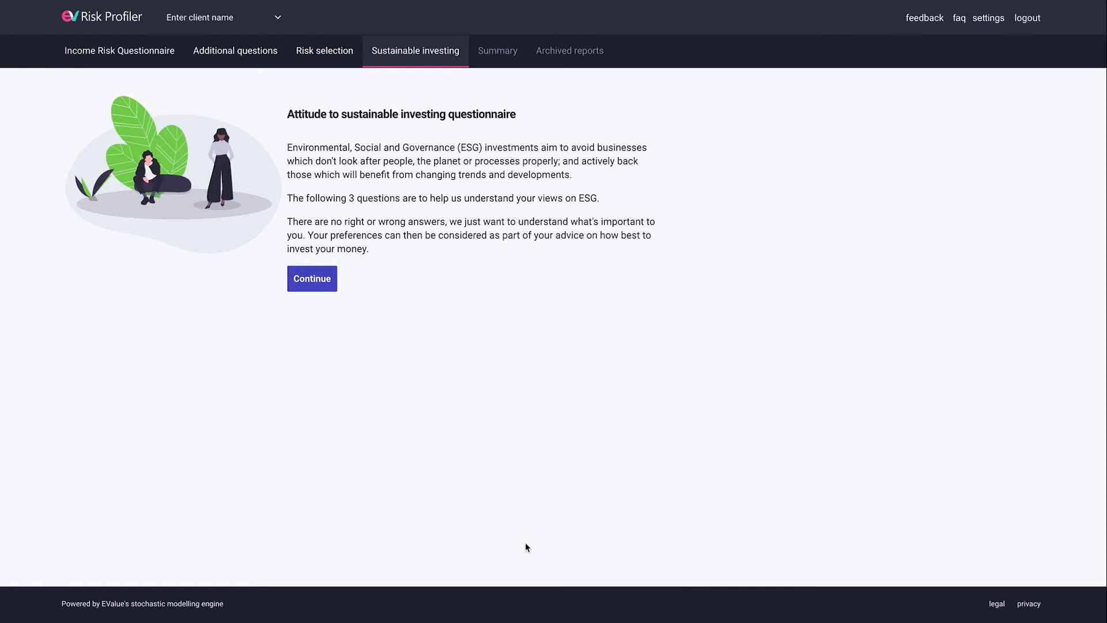
- Complete the sustainable investing questionnaire, answering Very important for environmental factors and Important for social and governance factors
click(315, 279)
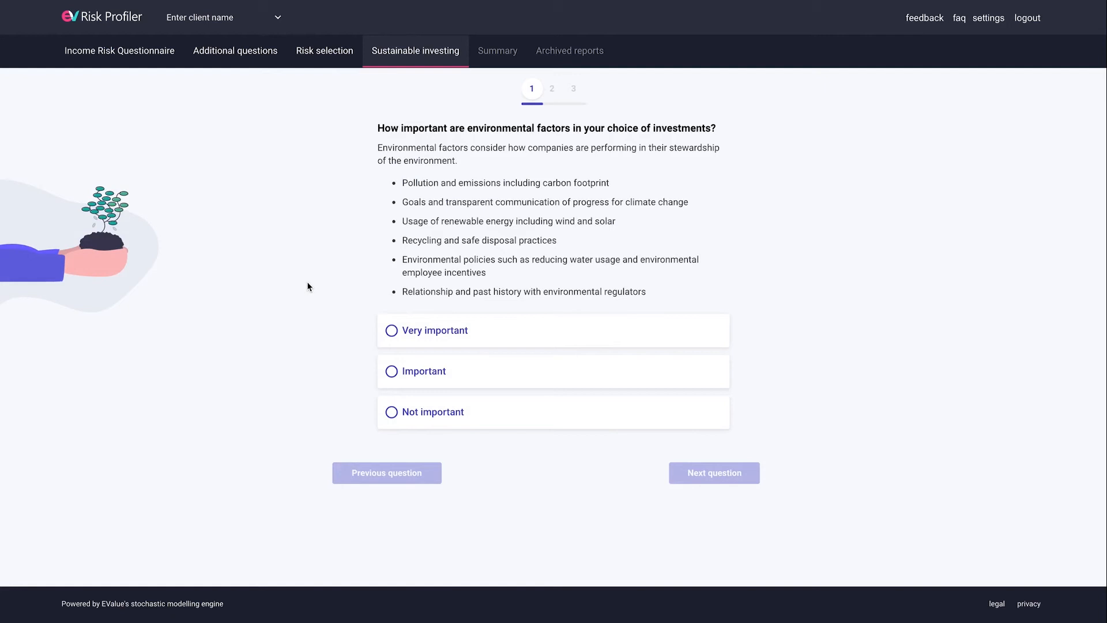
click(389, 328)
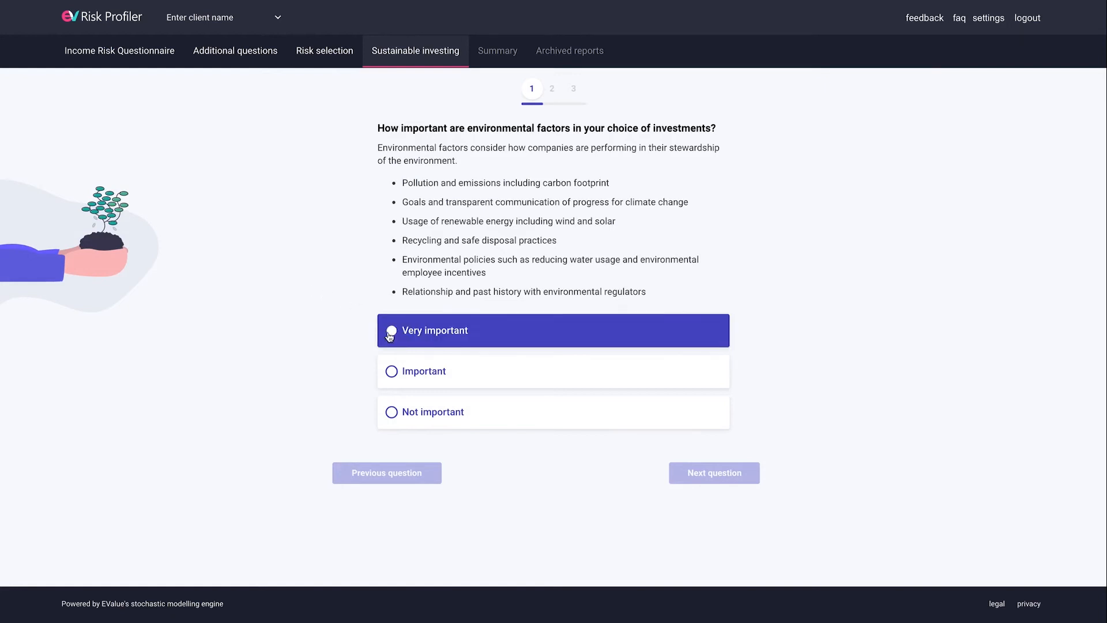
click(729, 480)
click(460, 375)
click(728, 474)
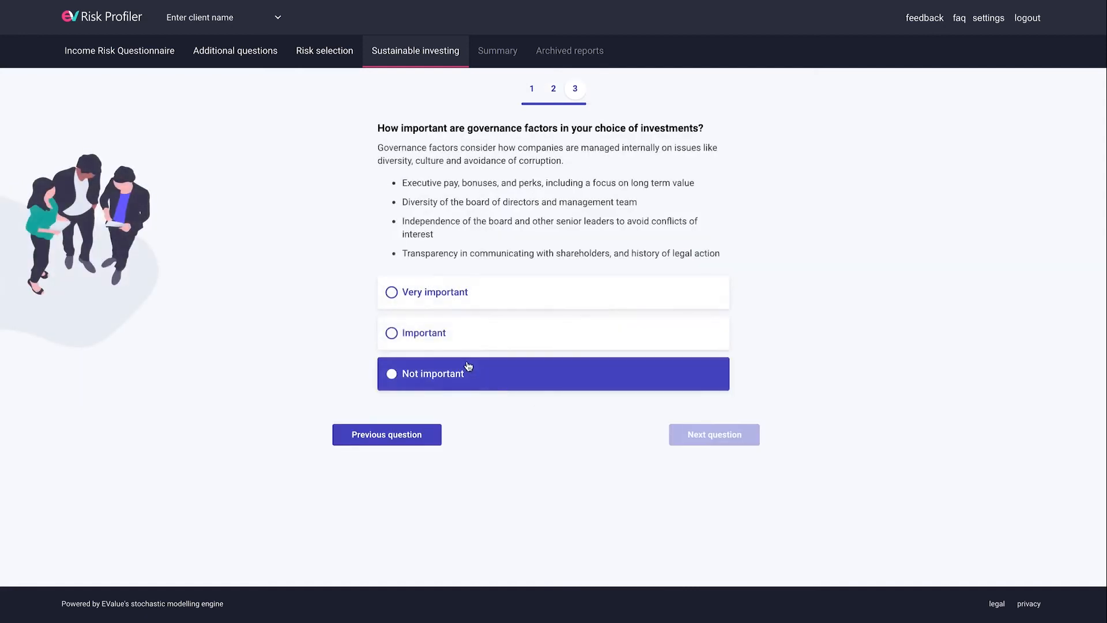
click(460, 346)
click(732, 443)
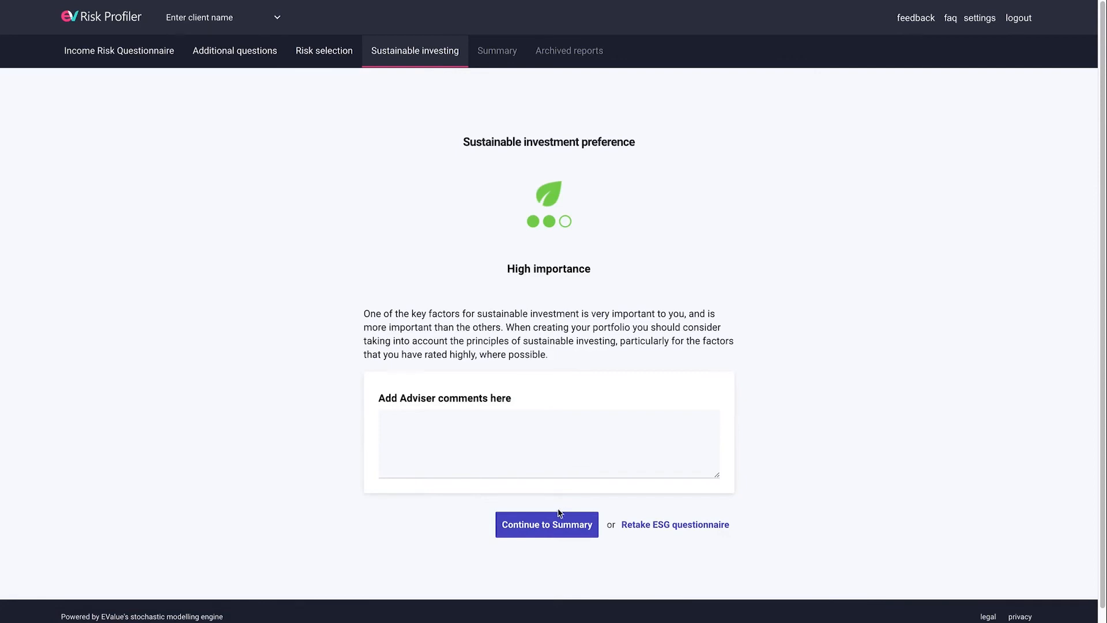
- Continue to the summary, review it through to the sustainable investment result, and archive the report
click(562, 527)
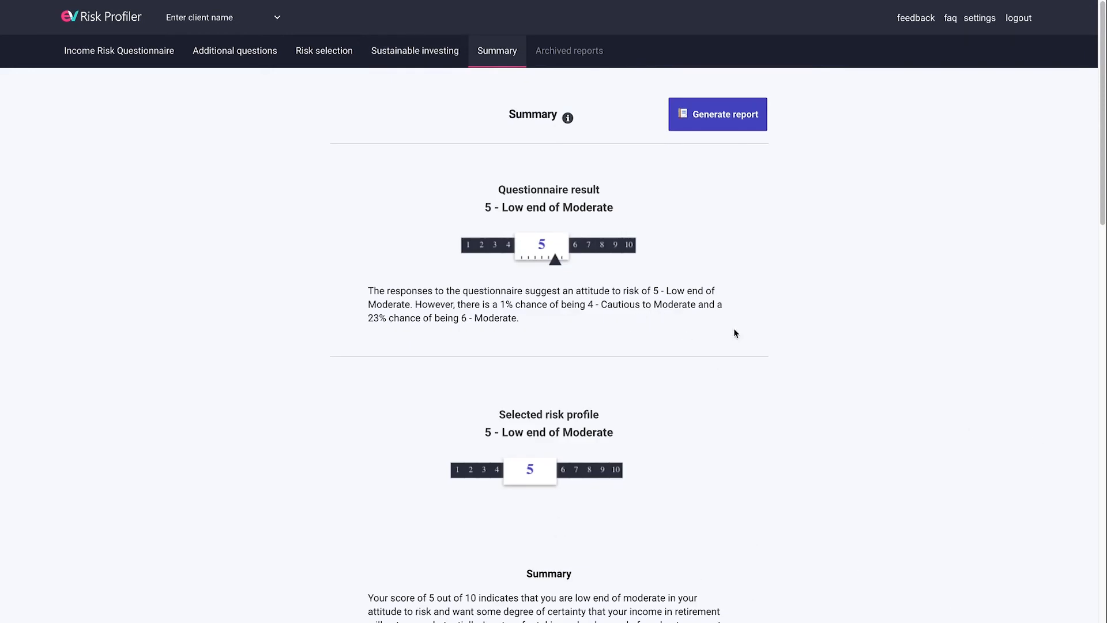
scroll(761, 334, down, 7)
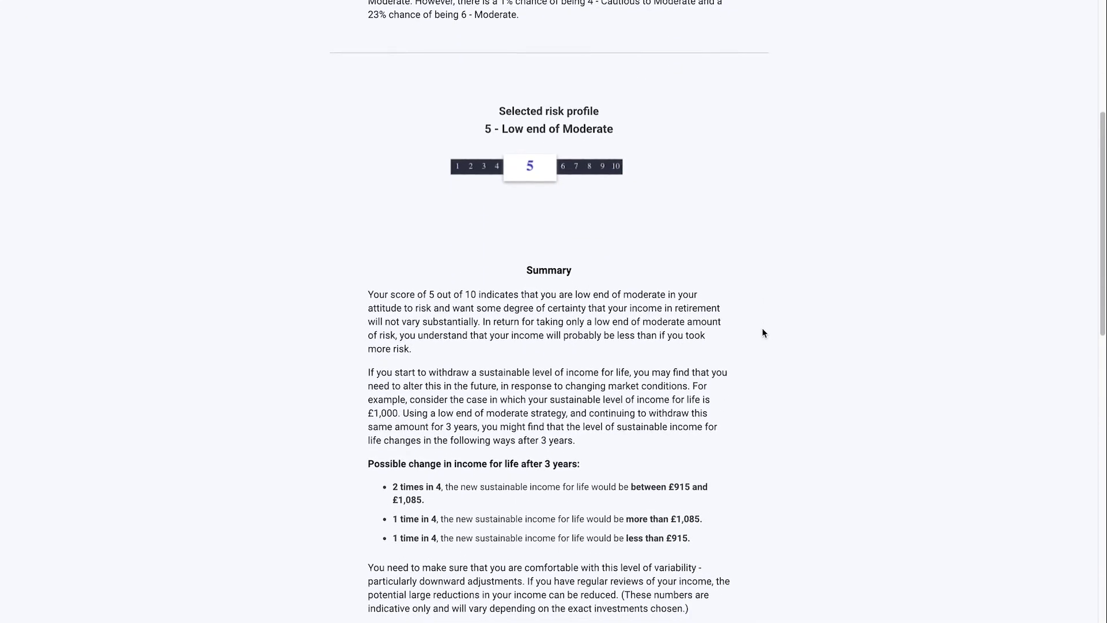
scroll(762, 323, down, 8)
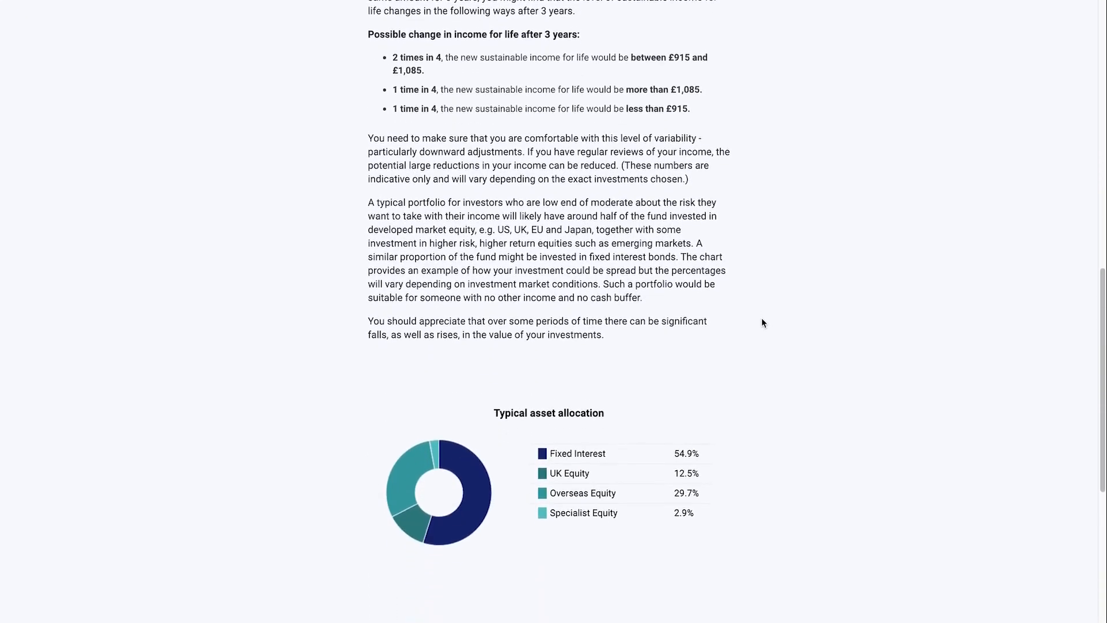
scroll(762, 319, down, 5)
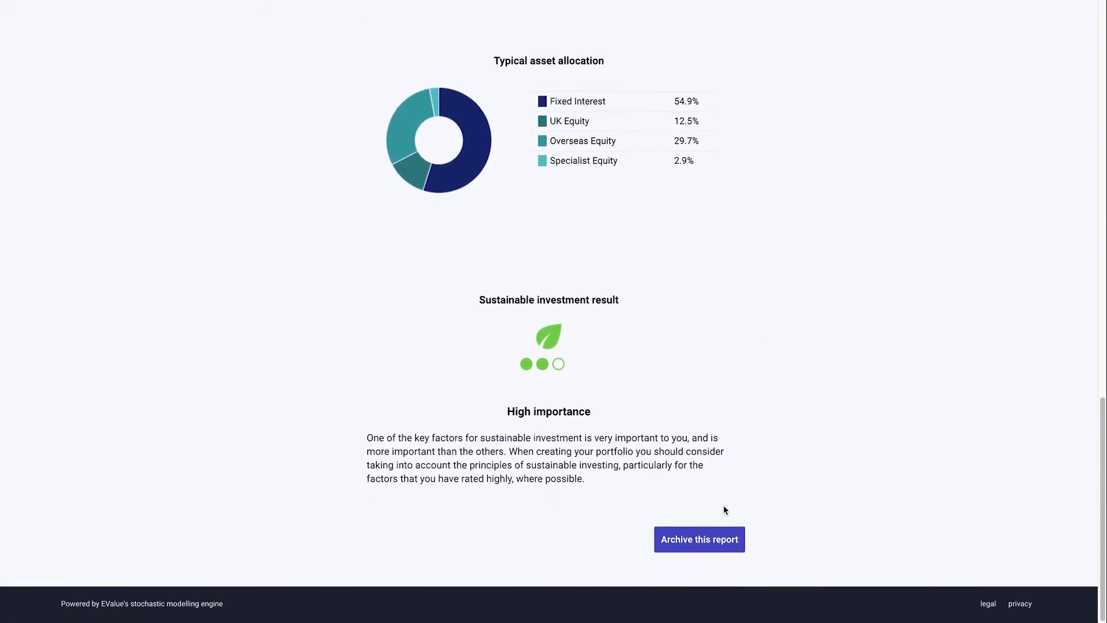
click(704, 541)
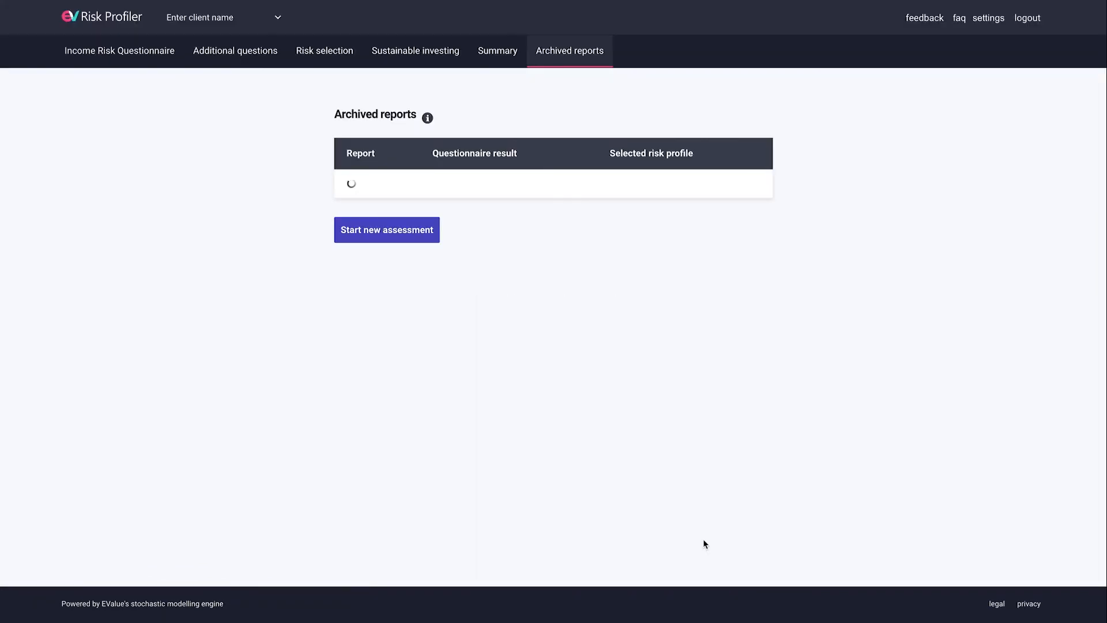